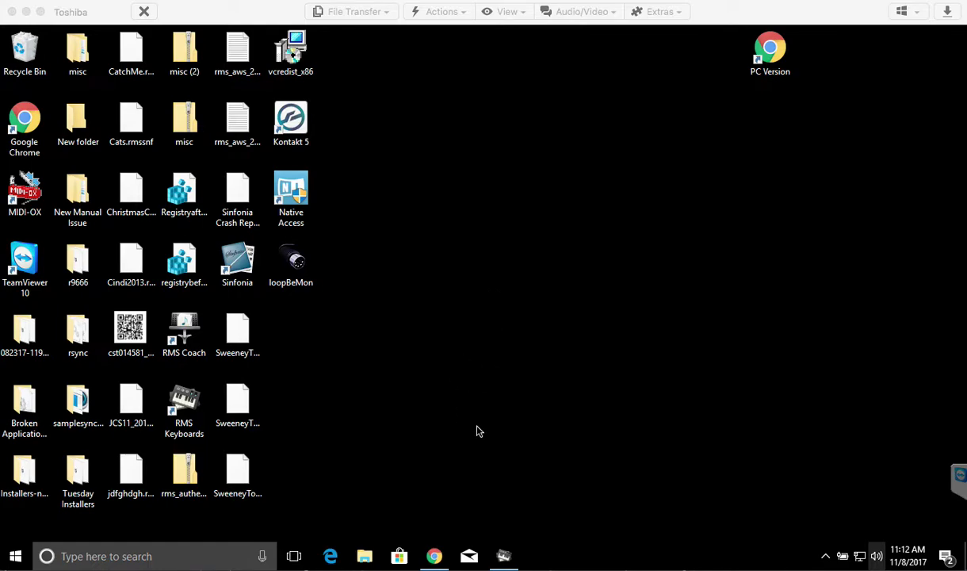
# Bring back the LoopBe download page in the remote desktop session and review it
pyautogui.click(436, 559)
pyautogui.click(436, 557)
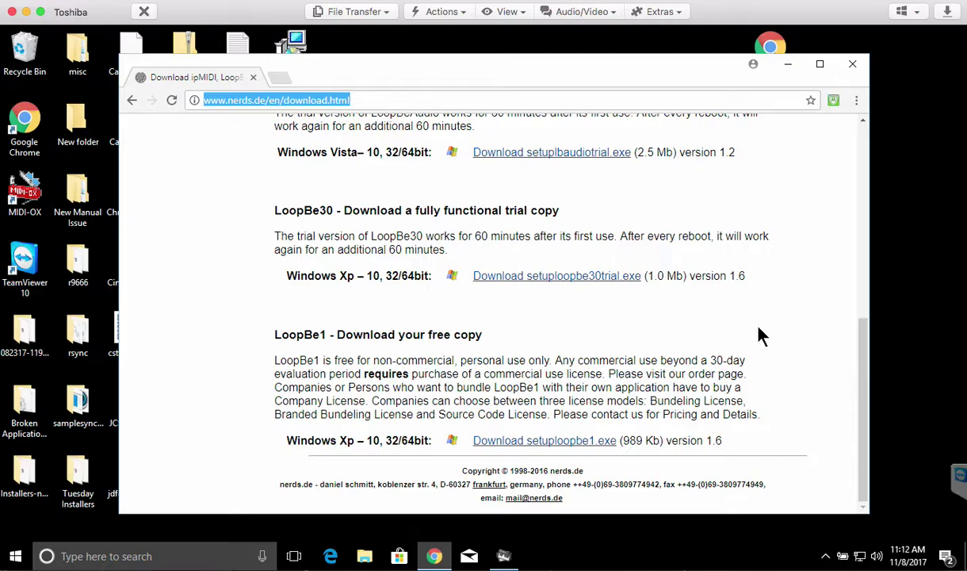
pyautogui.scroll(6, 794, 305)
pyautogui.scroll(-6, 796, 307)
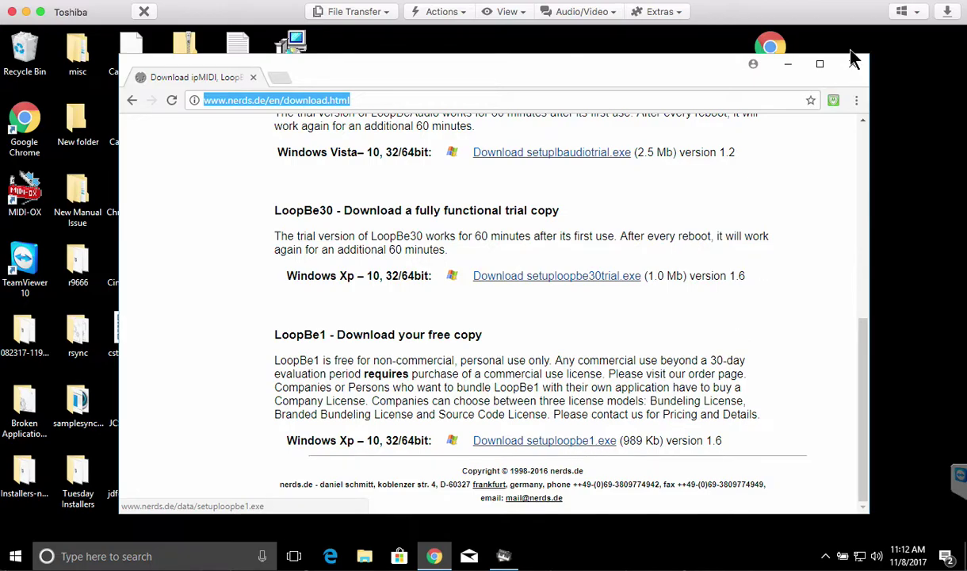
# Find LoopBe's nerds.de folder under Program Files (x86) and check the notification-area icons
pyautogui.click(788, 67)
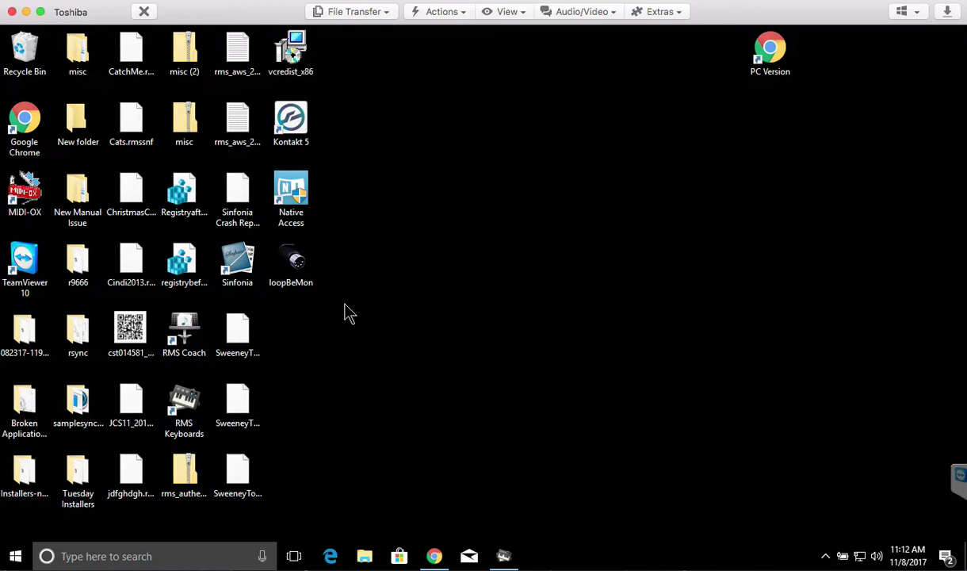
pyautogui.click(300, 270)
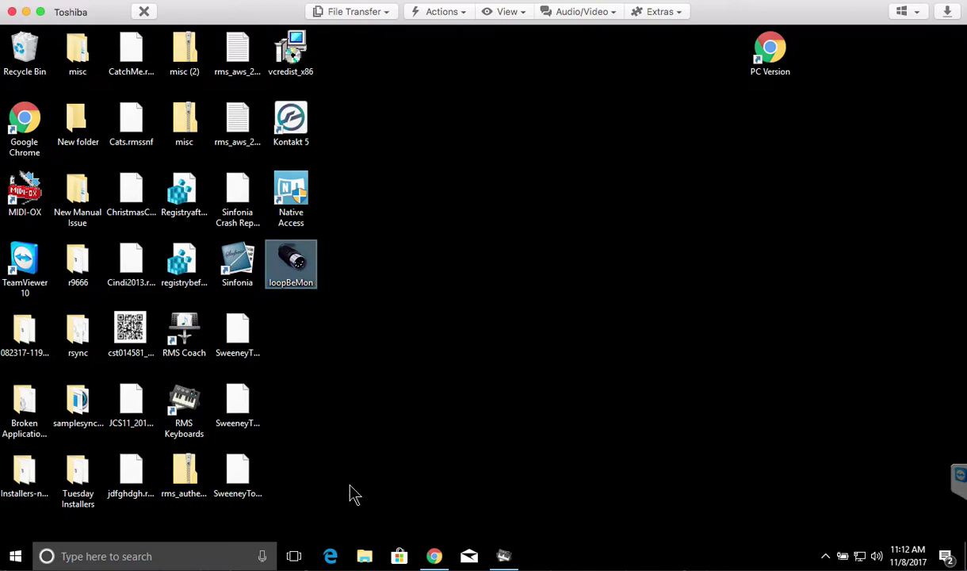
pyautogui.click(365, 556)
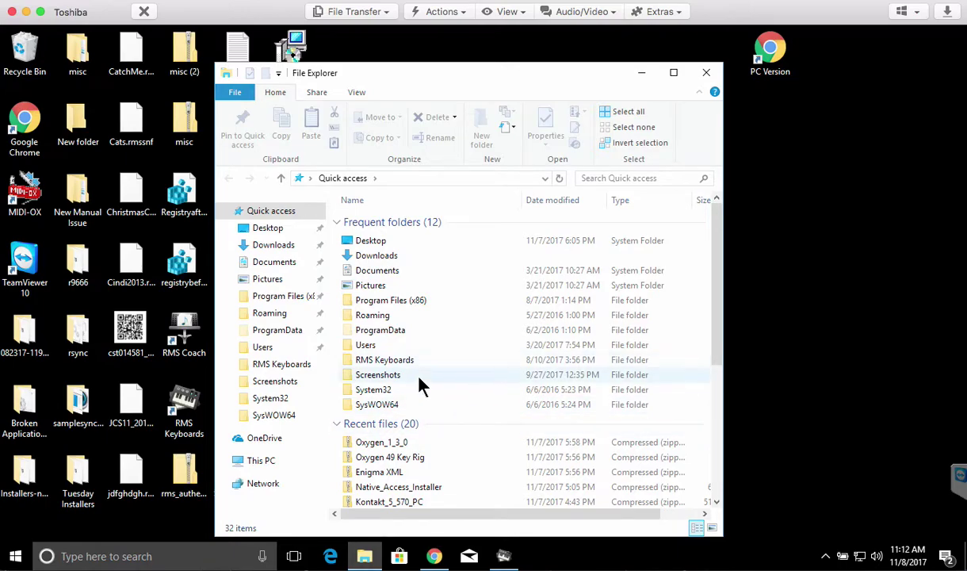
pyautogui.doubleClick(406, 302)
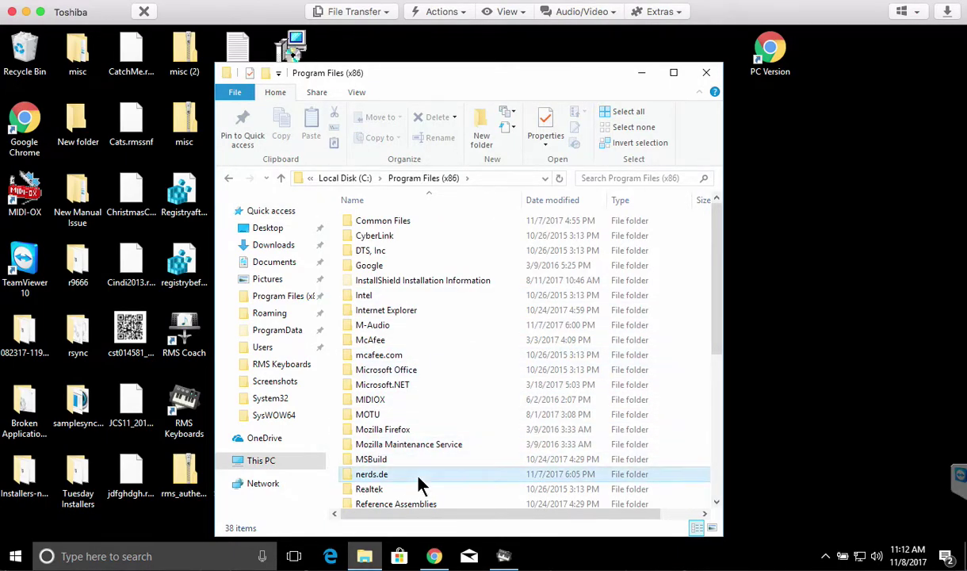
pyautogui.click(414, 478)
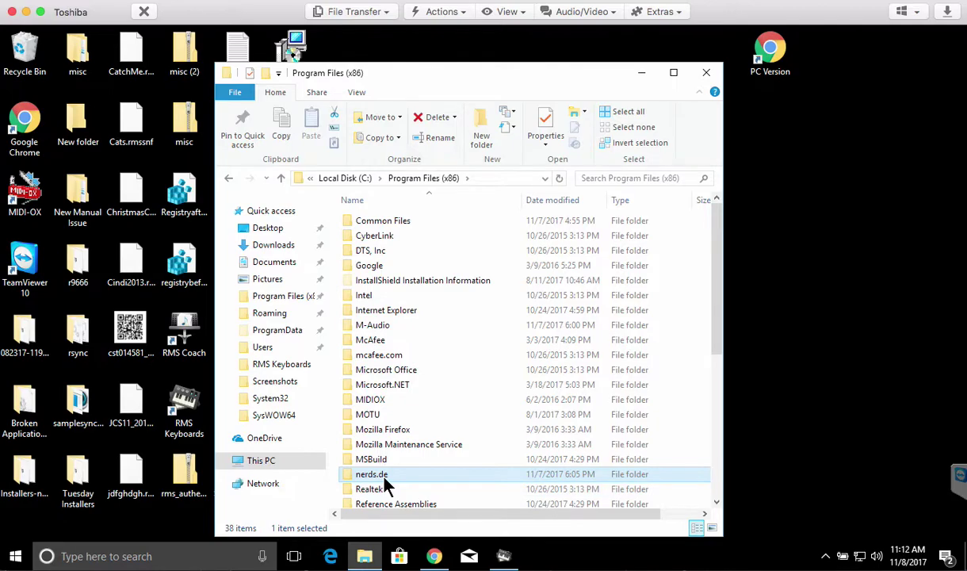
pyautogui.click(707, 72)
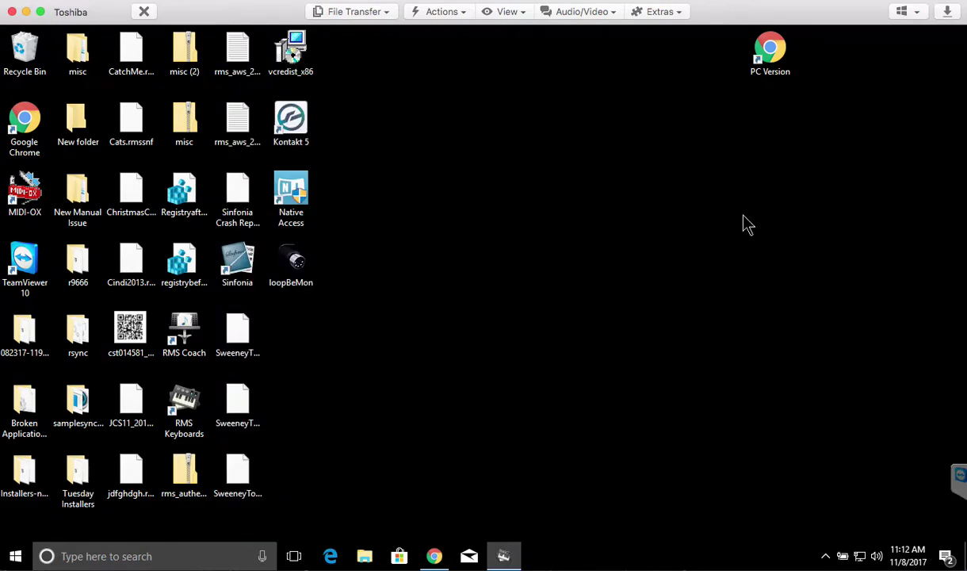
pyautogui.click(825, 556)
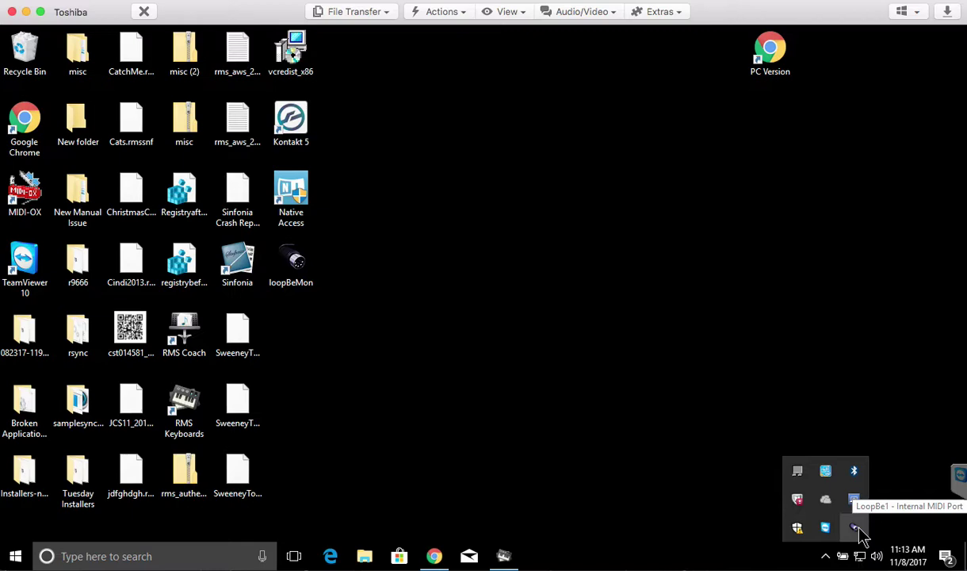
pyautogui.click(496, 432)
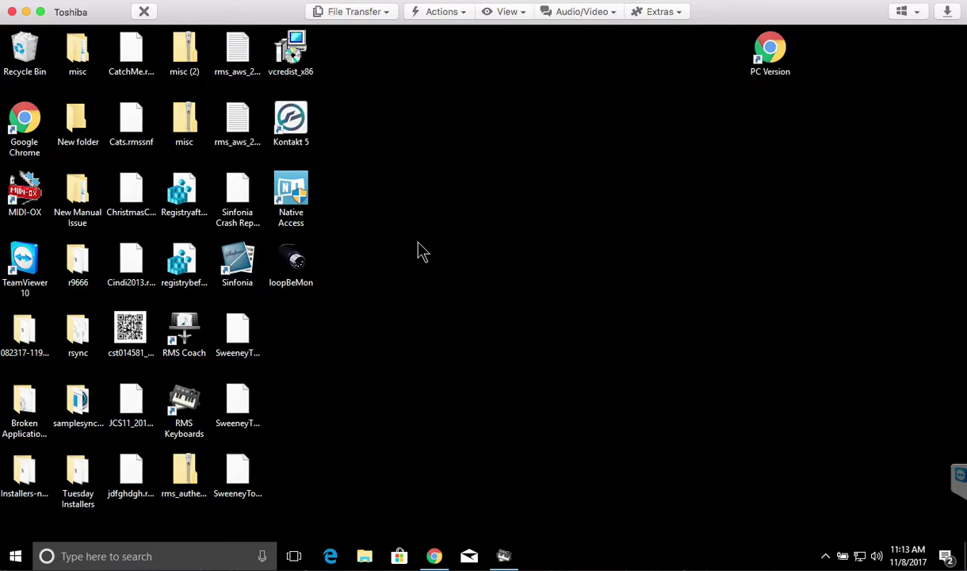
# Launch Kontakt 5, keep LoopBe Internal MIDI on Port A, and load Demo - C3 Blues
pyautogui.doubleClick(308, 131)
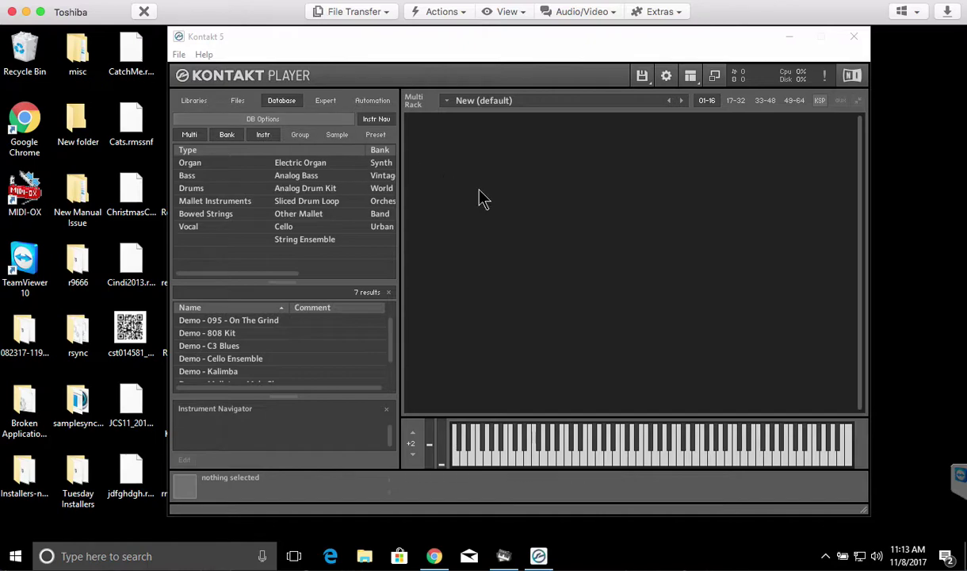
pyautogui.click(180, 54)
pyautogui.click(200, 69)
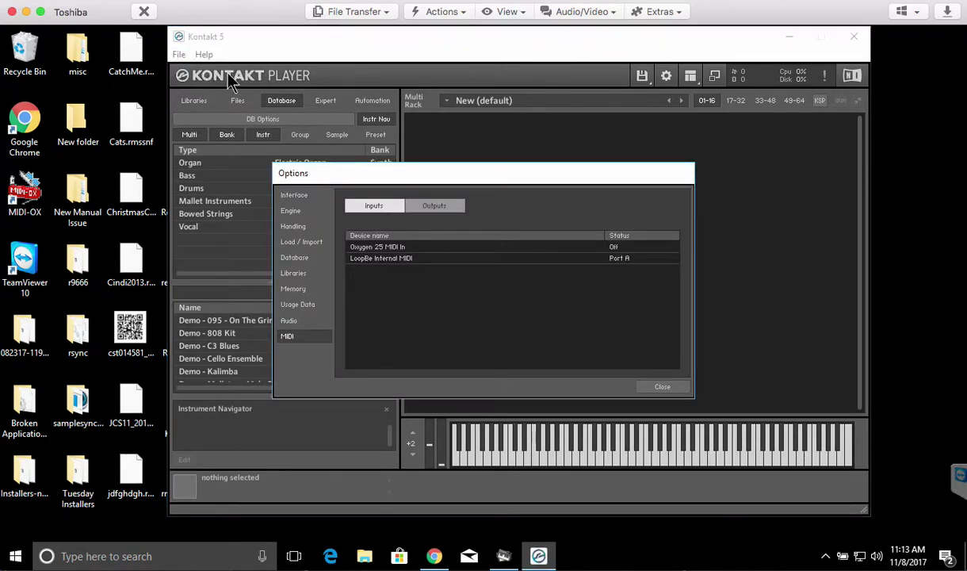
pyautogui.click(615, 259)
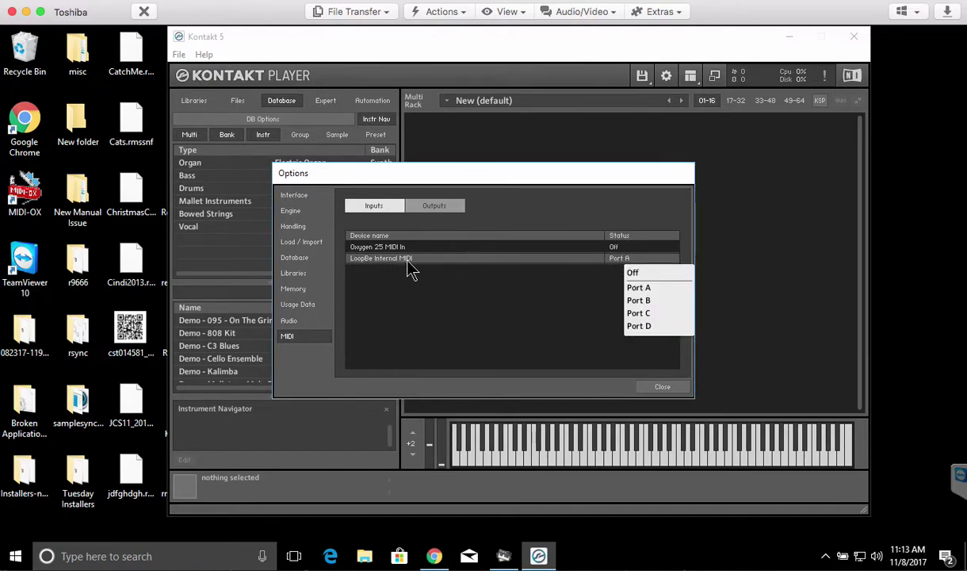
pyautogui.click(652, 288)
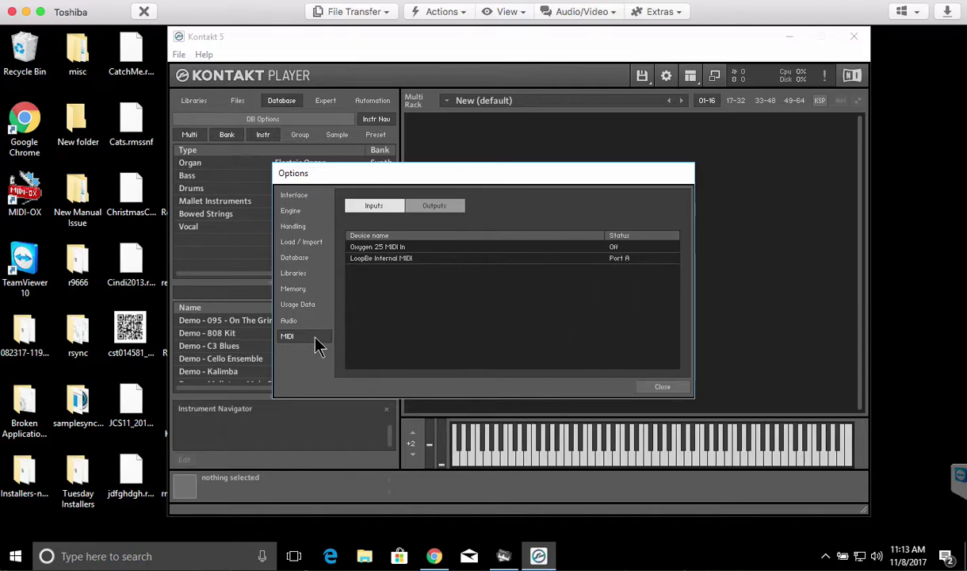
pyautogui.click(663, 388)
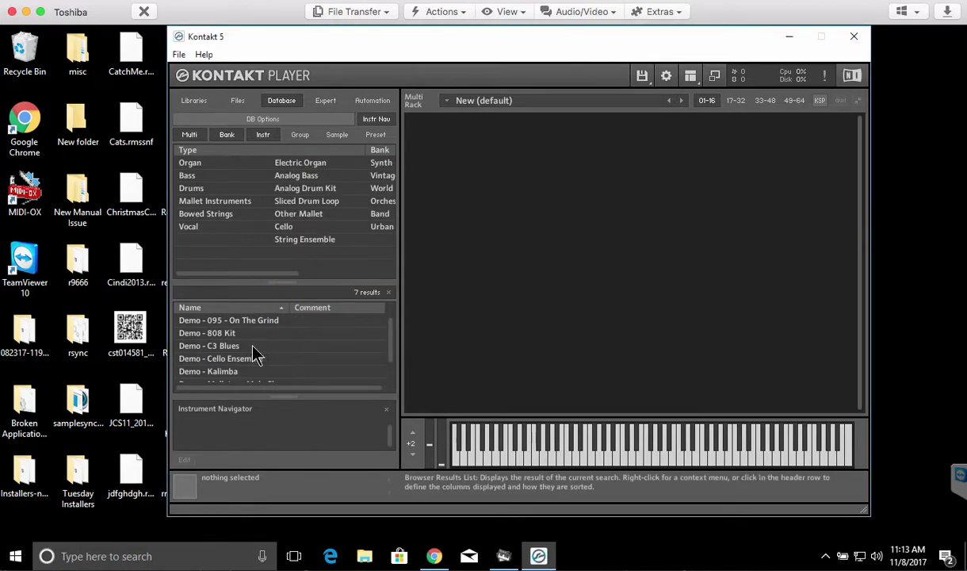
pyautogui.doubleClick(208, 345)
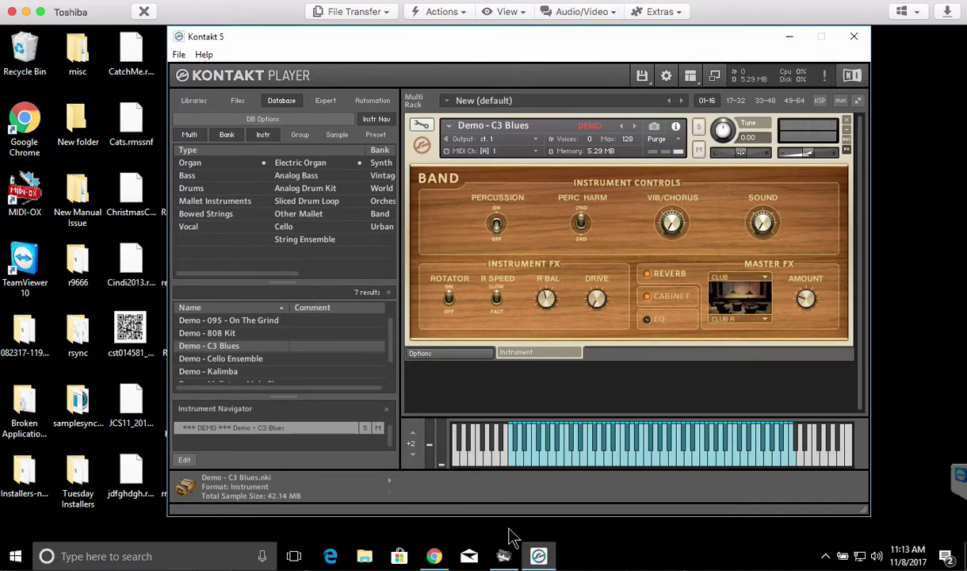
pyautogui.click(506, 555)
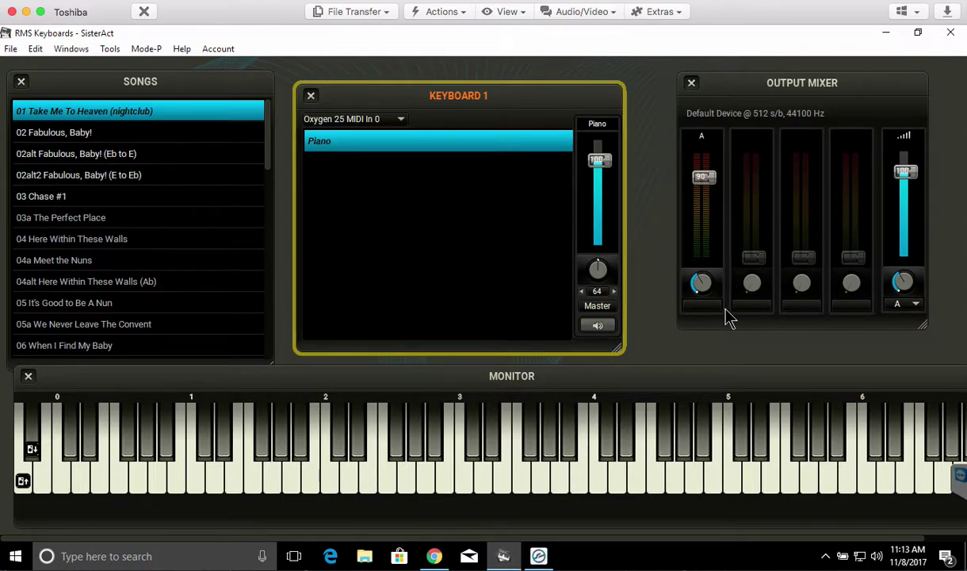
# Choose Switch to Edit mode from the Mode-P menu for the SisterAct setup
pyautogui.click(145, 50)
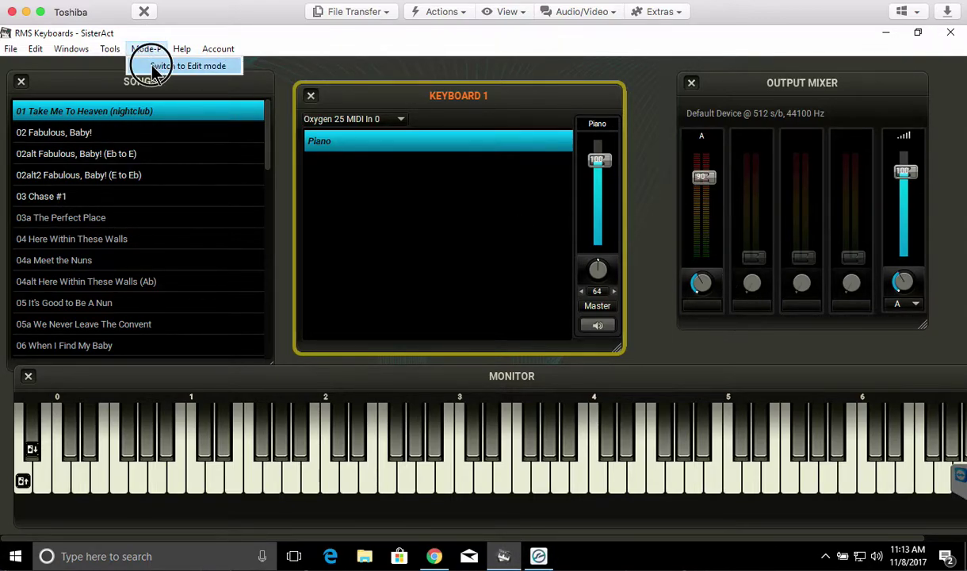
pyautogui.click(187, 66)
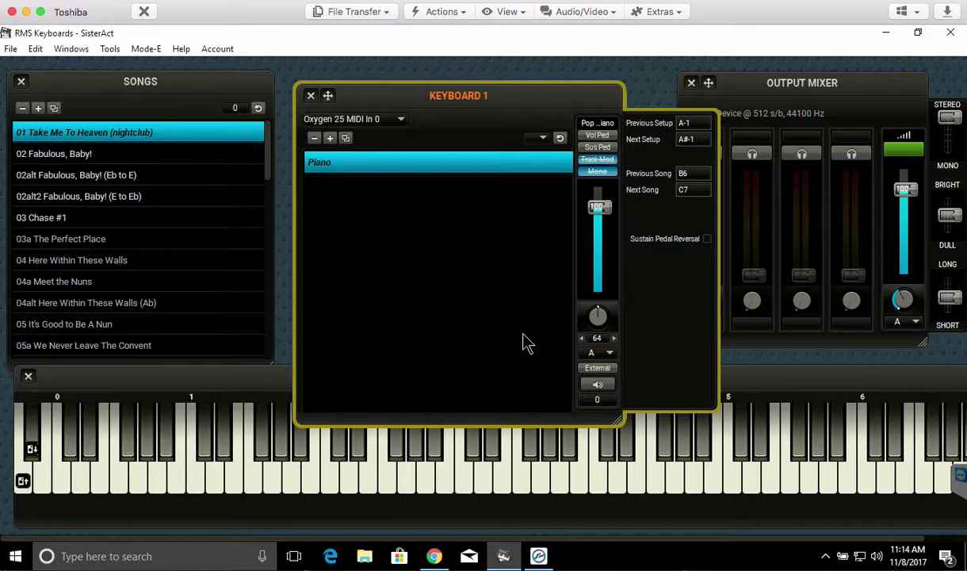
# Turn on External for the Piano and send it to LoopBe Internal MIDI on channel 1
pyautogui.click(600, 369)
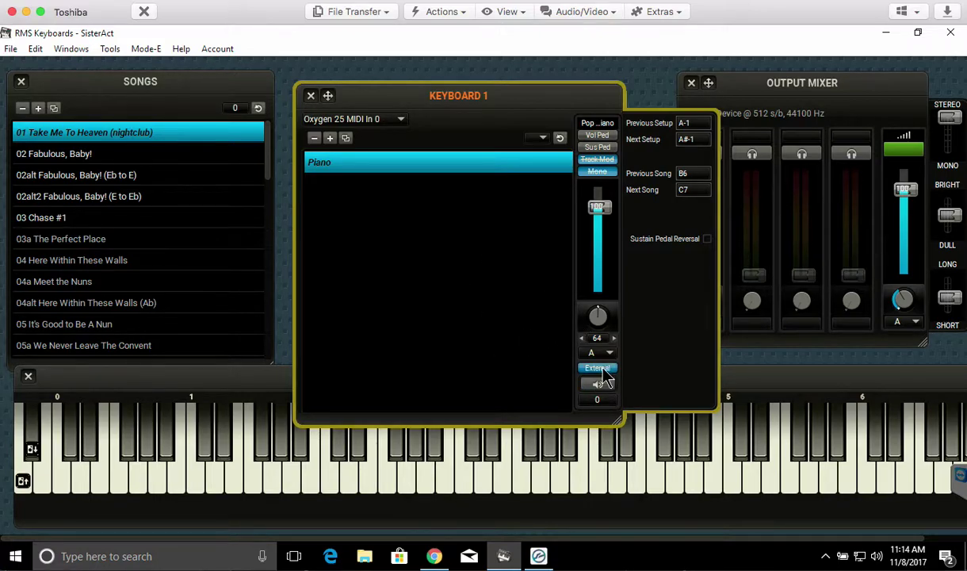
pyautogui.click(602, 371)
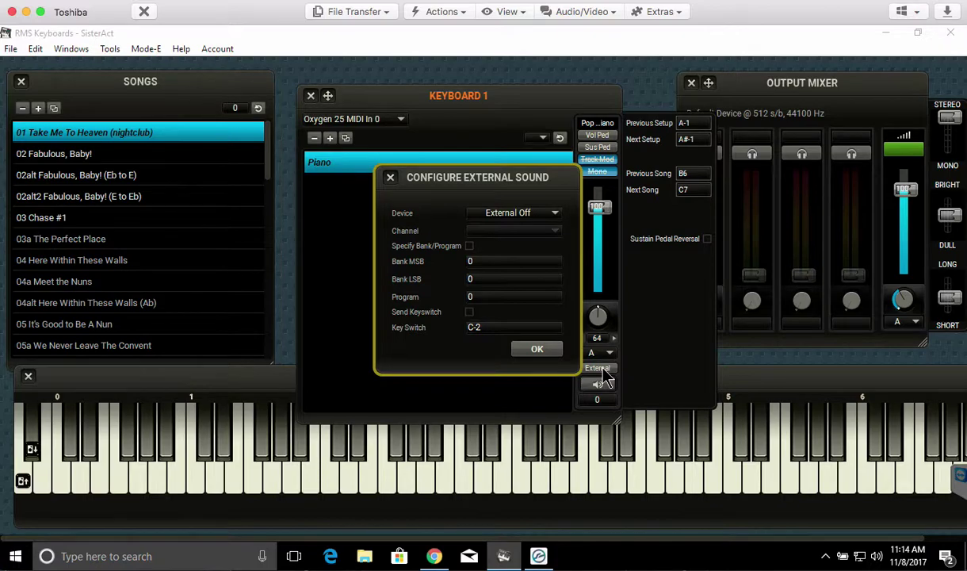
pyautogui.click(547, 212)
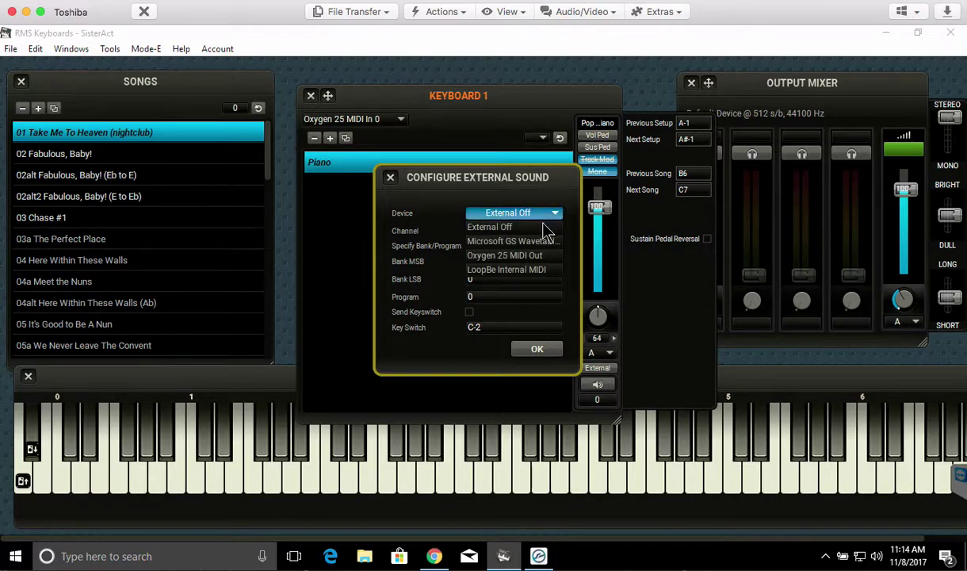
pyautogui.click(537, 271)
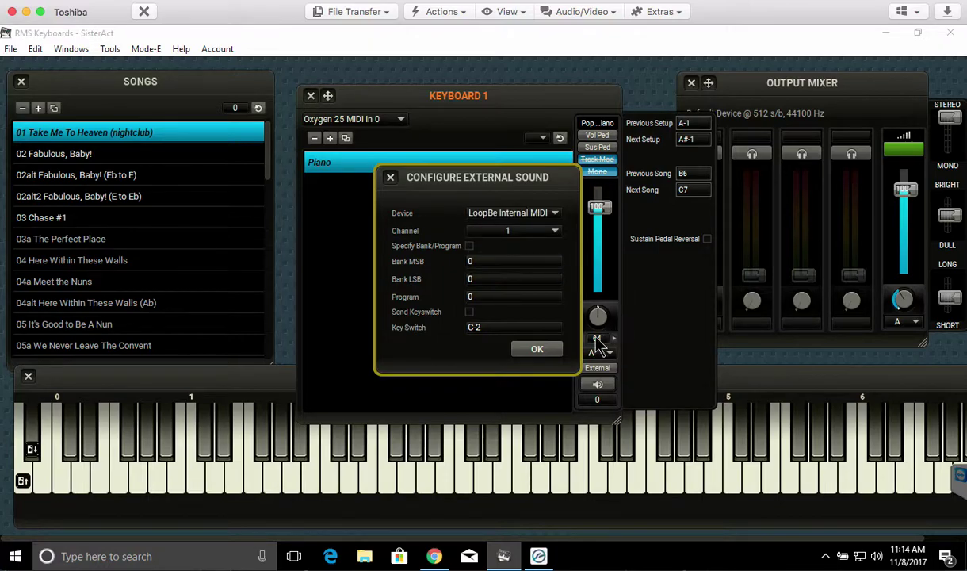
pyautogui.click(537, 352)
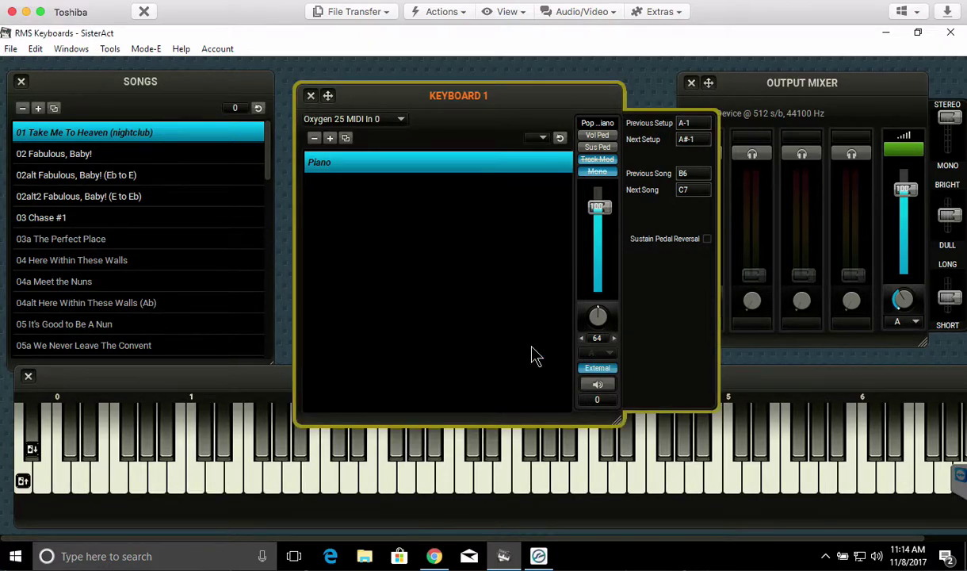
pyautogui.click(637, 481)
pyautogui.moveTo(637, 480); pyautogui.dragTo(726, 474)
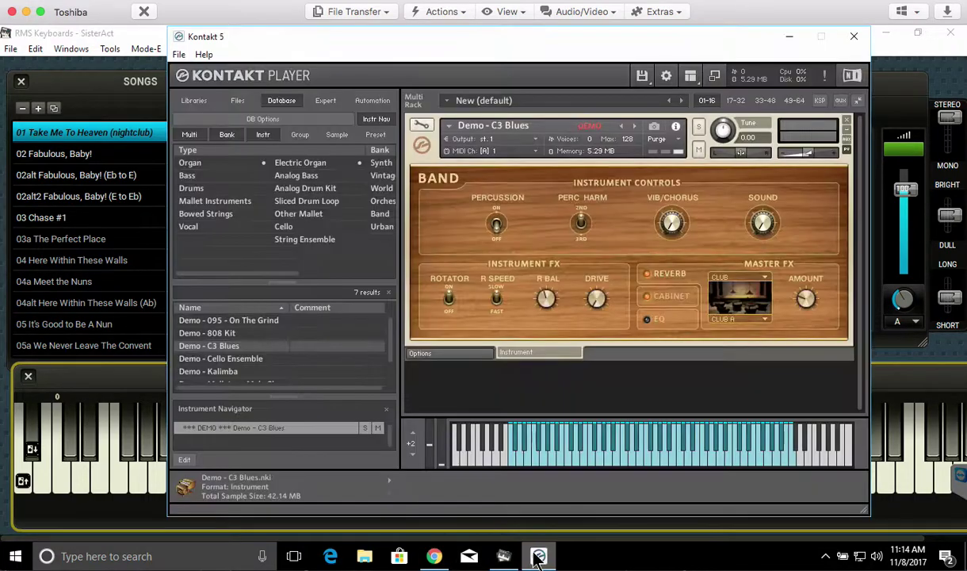
pyautogui.click(538, 556)
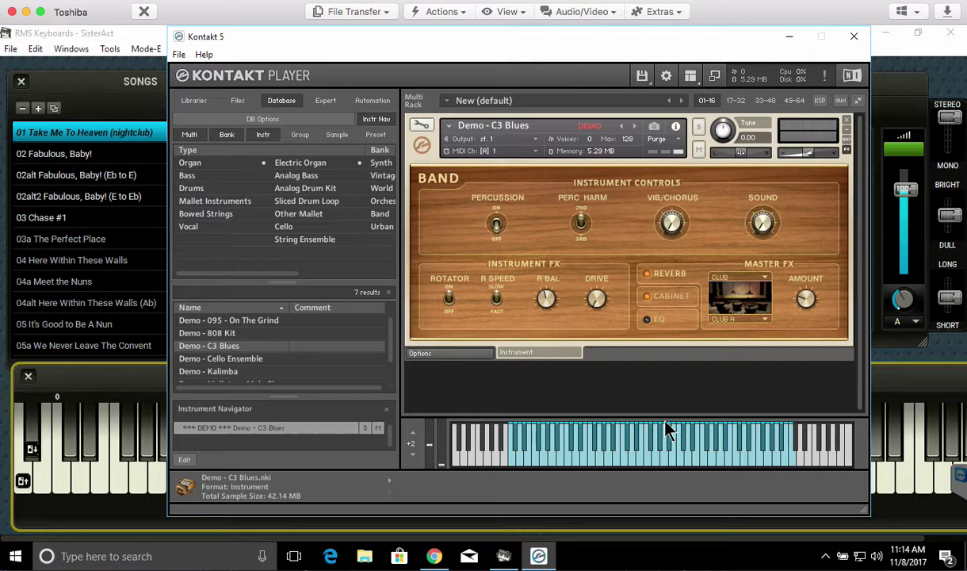
pyautogui.click(900, 362)
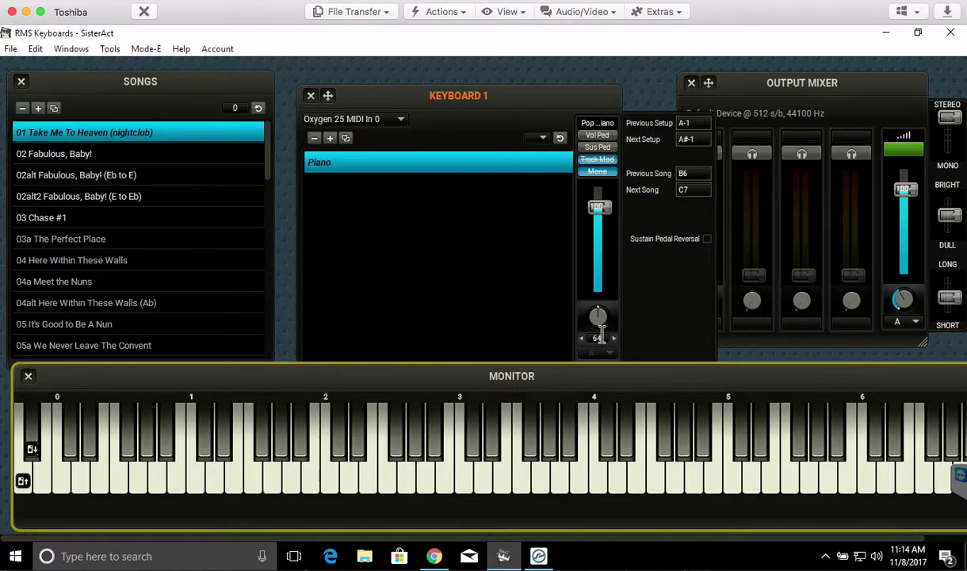
# Save the setup, then globally set Keyboard 1's external device to LoopBe Internal MIDI
pyautogui.click(5, 51)
pyautogui.click(31, 91)
pyautogui.click(435, 100)
pyautogui.click(331, 98)
pyautogui.click(564, 316)
pyautogui.click(590, 368)
pyautogui.click(540, 214)
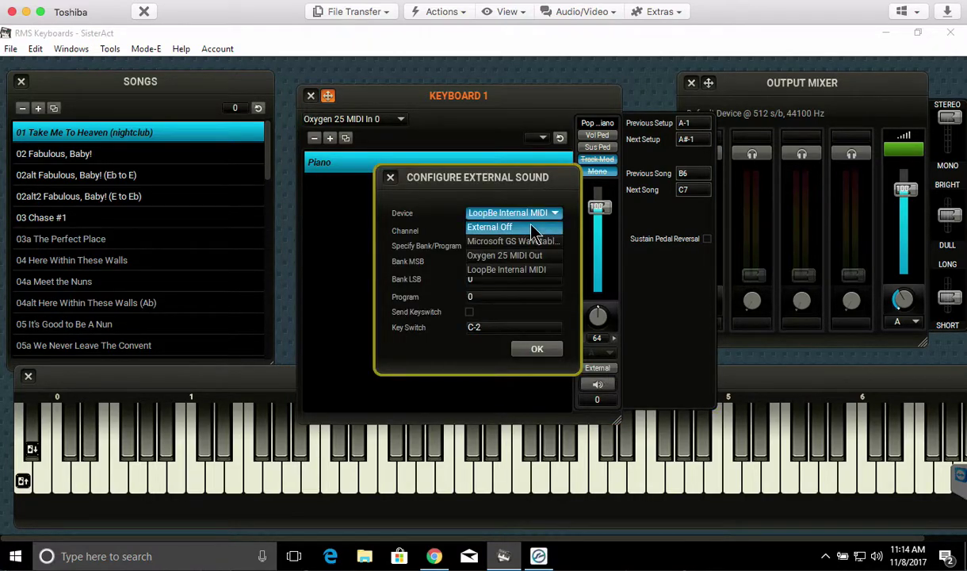
pyautogui.click(530, 271)
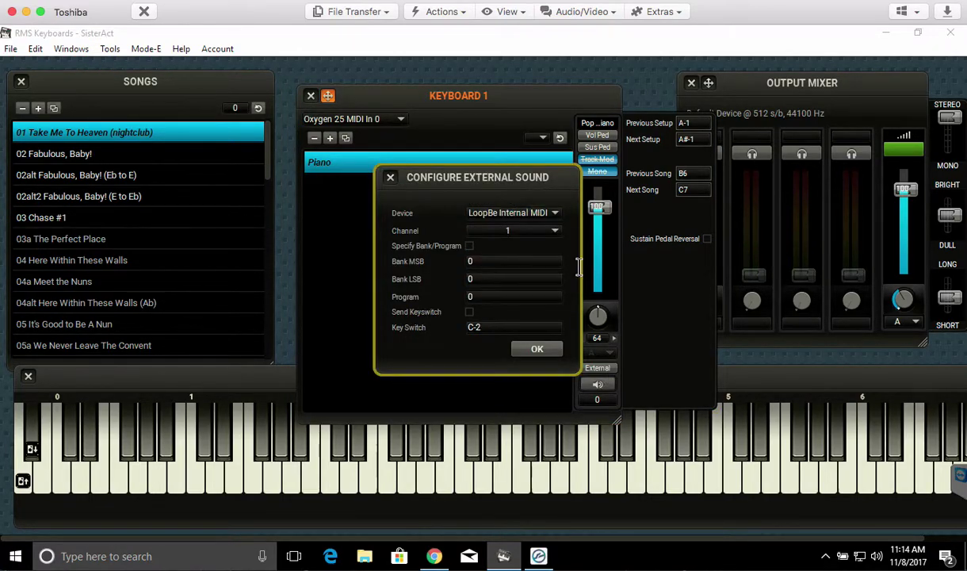
pyautogui.click(537, 349)
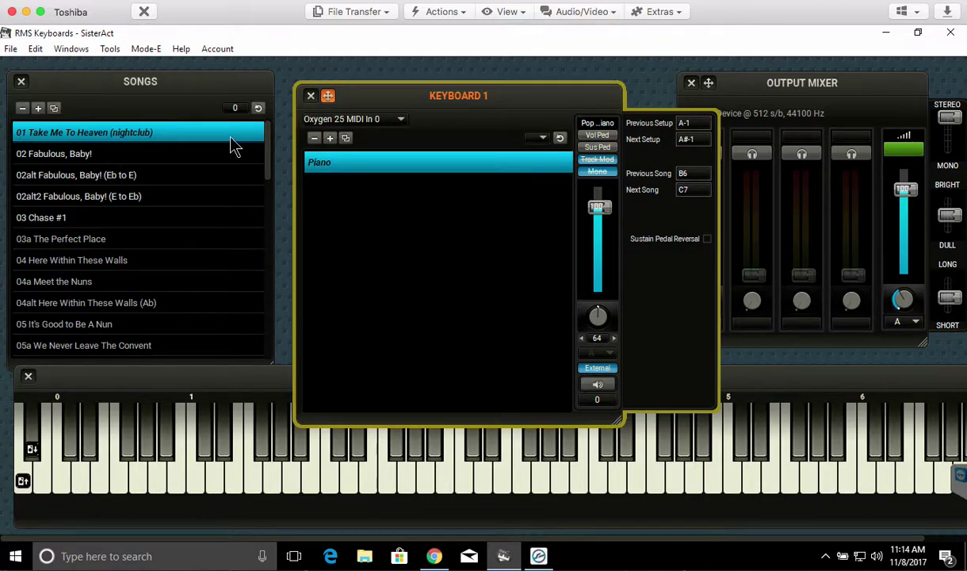
pyautogui.click(617, 135)
# Load song 02 Fabulous, Baby! and confirm its Piano uses LoopBe Internal MIDI, channel 1
pyautogui.click(94, 157)
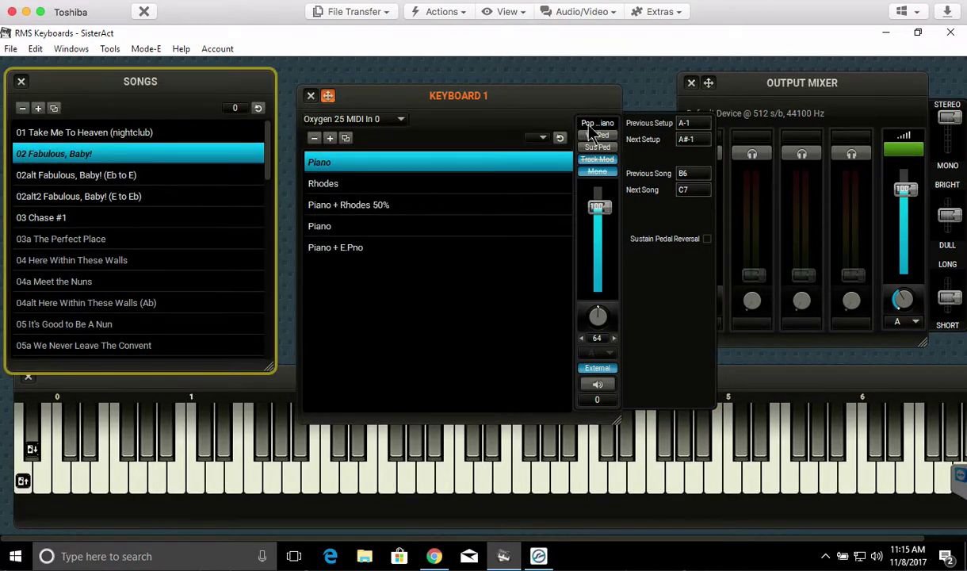
pyautogui.click(597, 368)
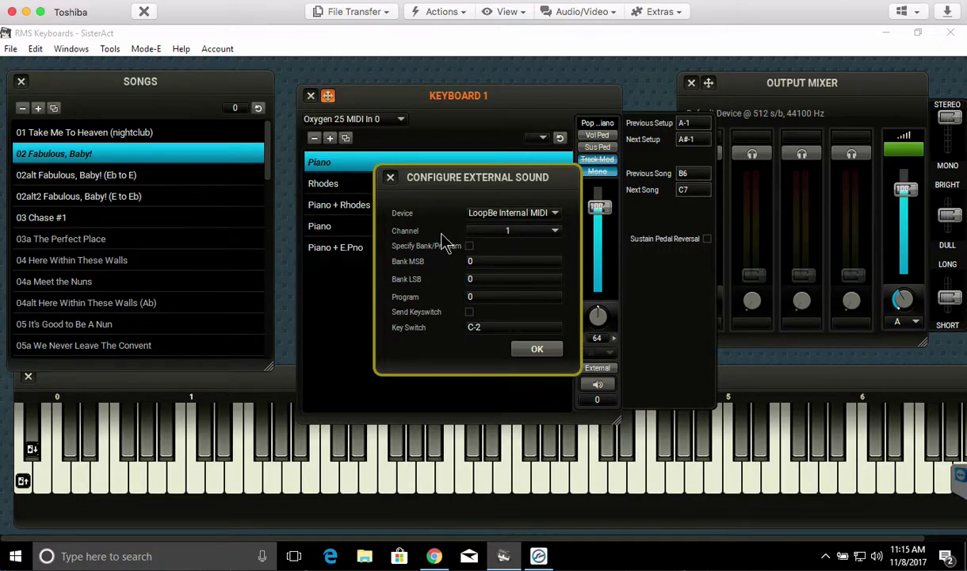
pyautogui.click(514, 228)
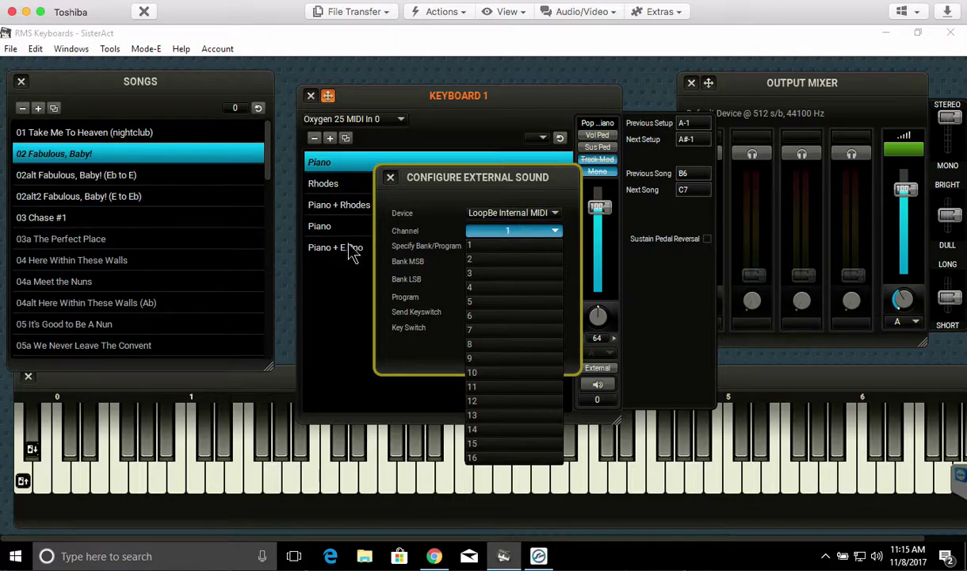
pyautogui.click(416, 235)
pyautogui.click(542, 351)
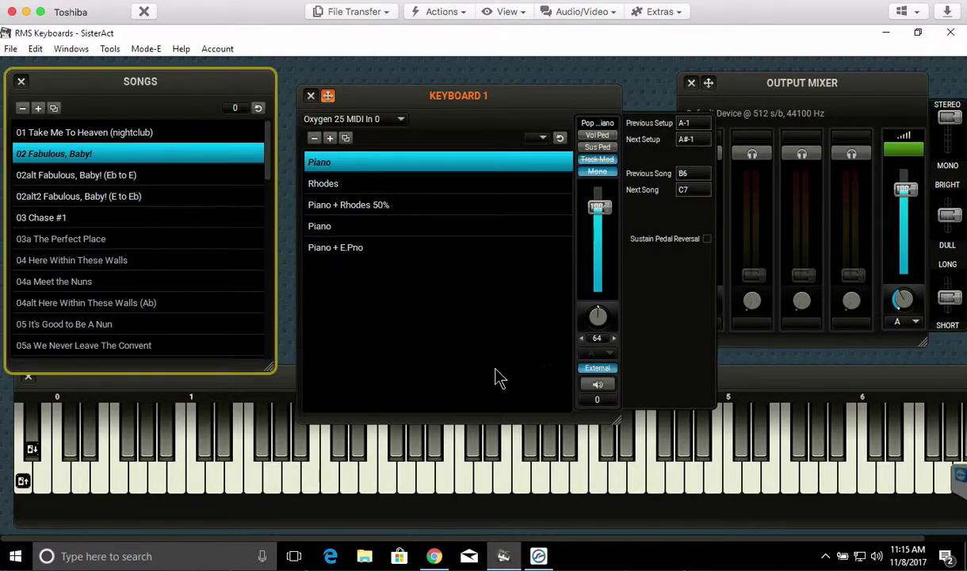